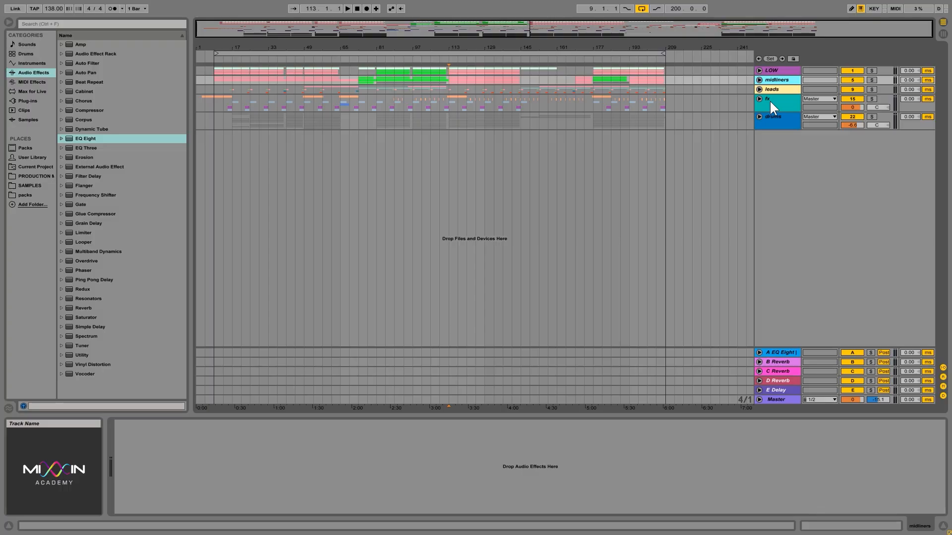
Select the drums group and unfold it to look over its individual tracks
click(782, 81)
click(776, 122)
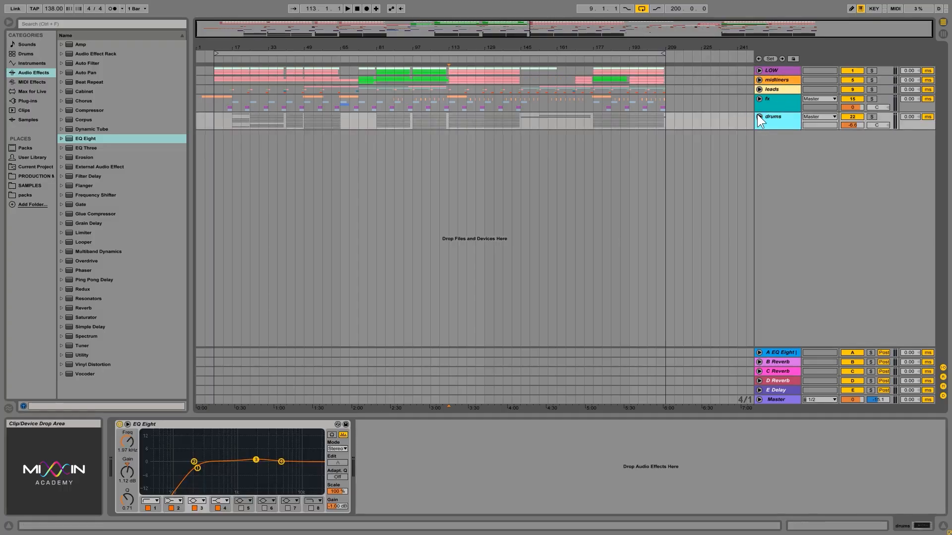
click(759, 117)
scroll(696, 240, down, 3)
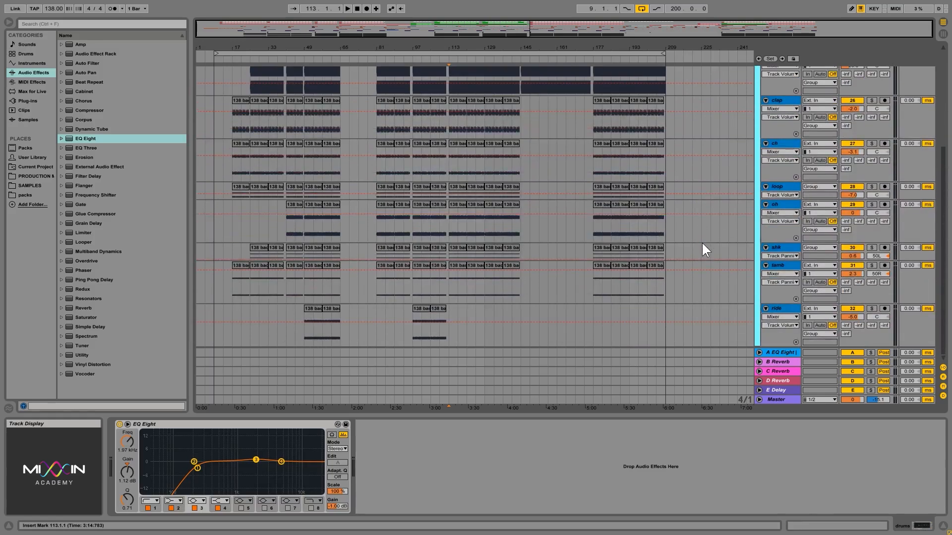
scroll(720, 238, up, 1)
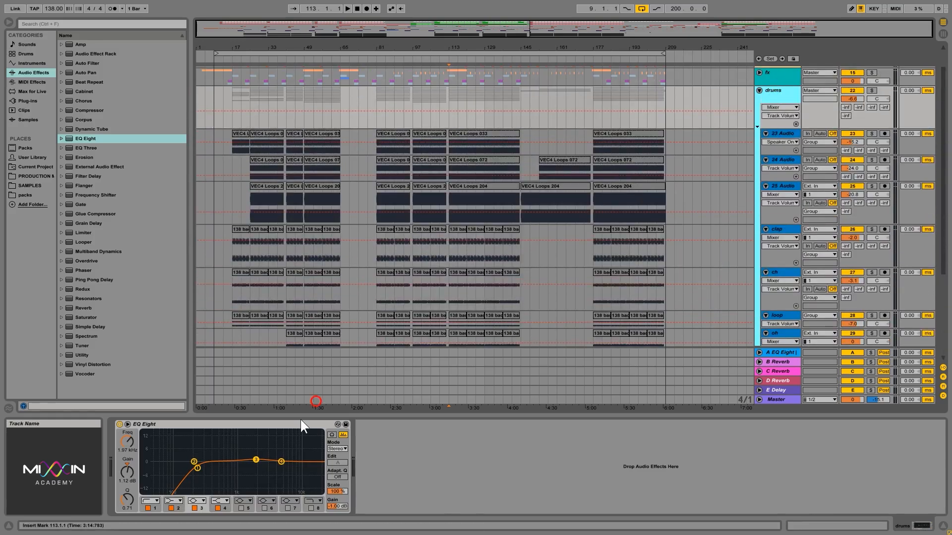
Enable band 5 in the drums group's EQ Eight, cut 14 dB at about 5.79 kHz with Q 1.29, and fold the group
click(240, 508)
drag(176, 462, 286, 483)
mouse_move(126, 500)
mouse_down()
mouse_move(126, 488)
mouse_move(126, 501)
mouse_up()
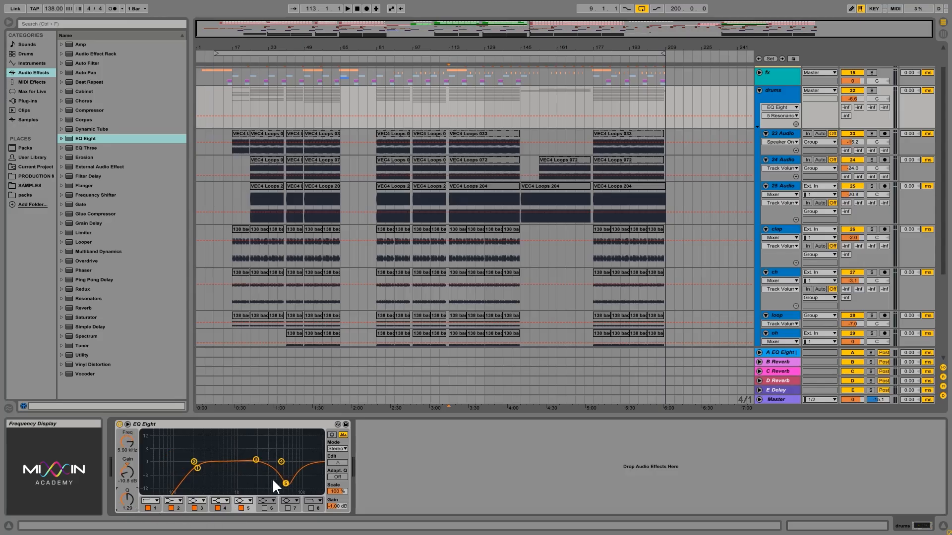
drag(286, 483, 285, 490)
click(758, 90)
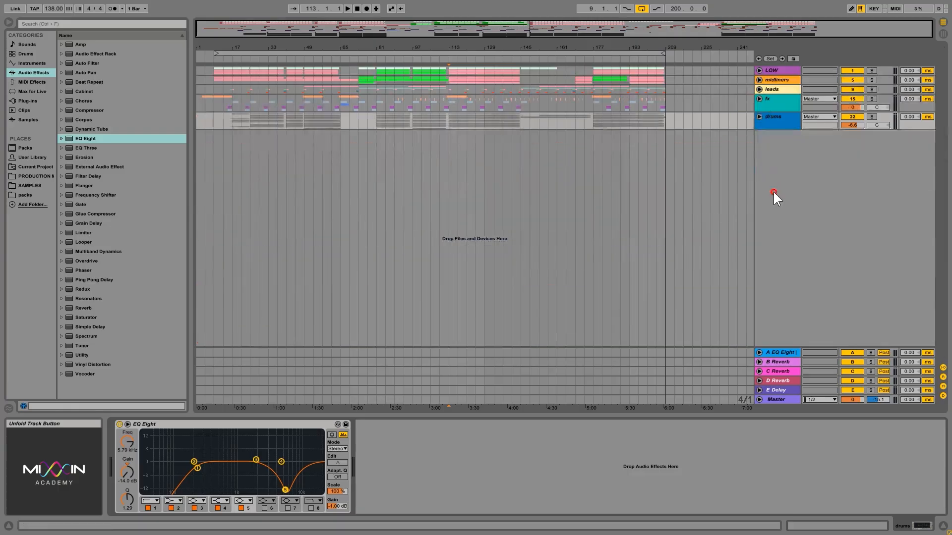
Play the song with the drums group's band 5 gain at -15 dB and compare the sound with that band off and on
click(774, 123)
key(space)
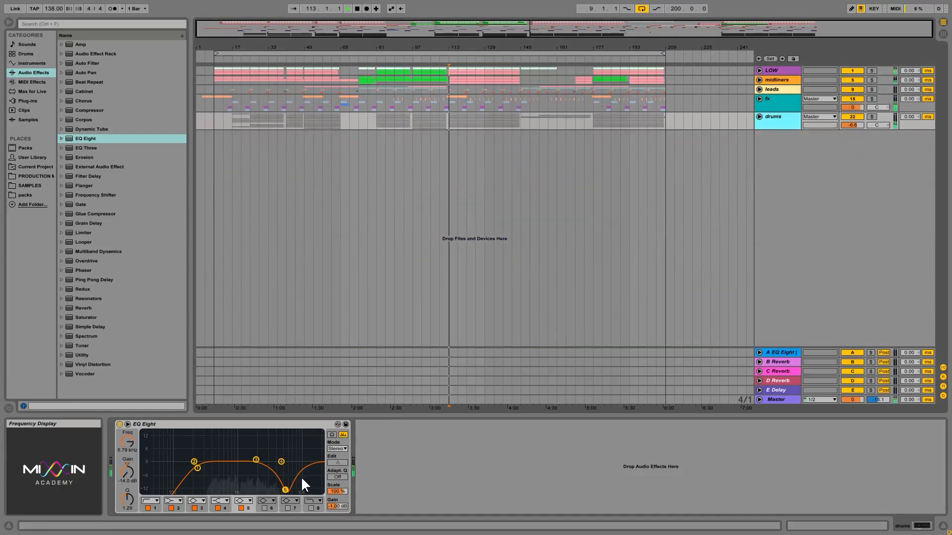
drag(285, 489, 285, 490)
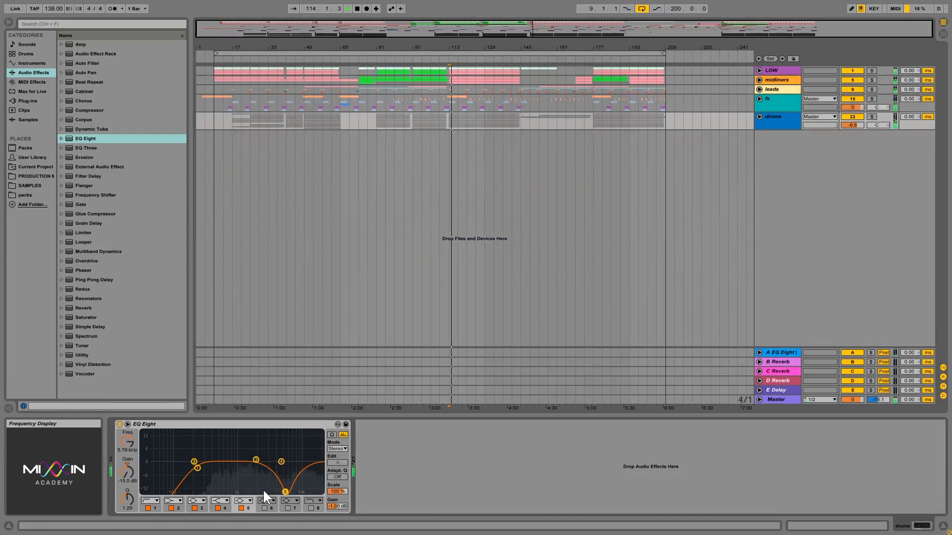
click(241, 508)
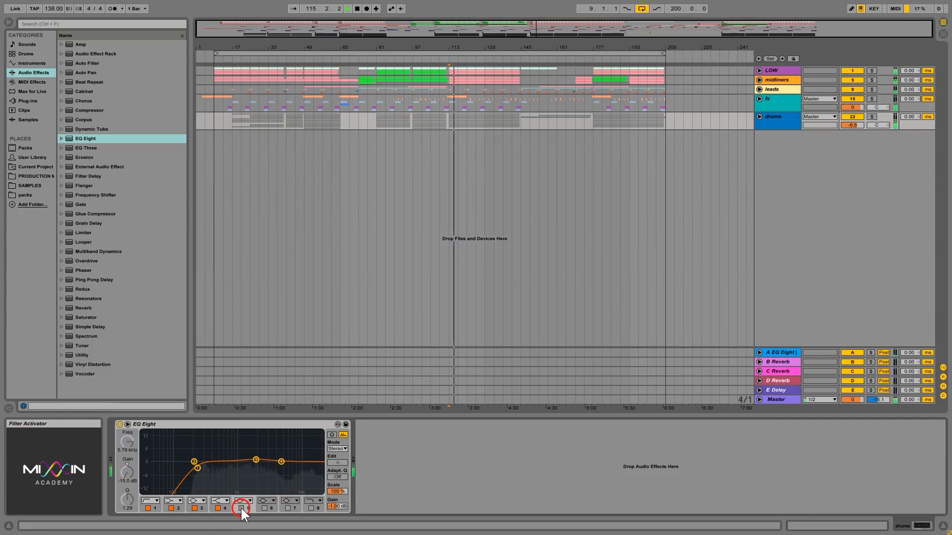
click(241, 508)
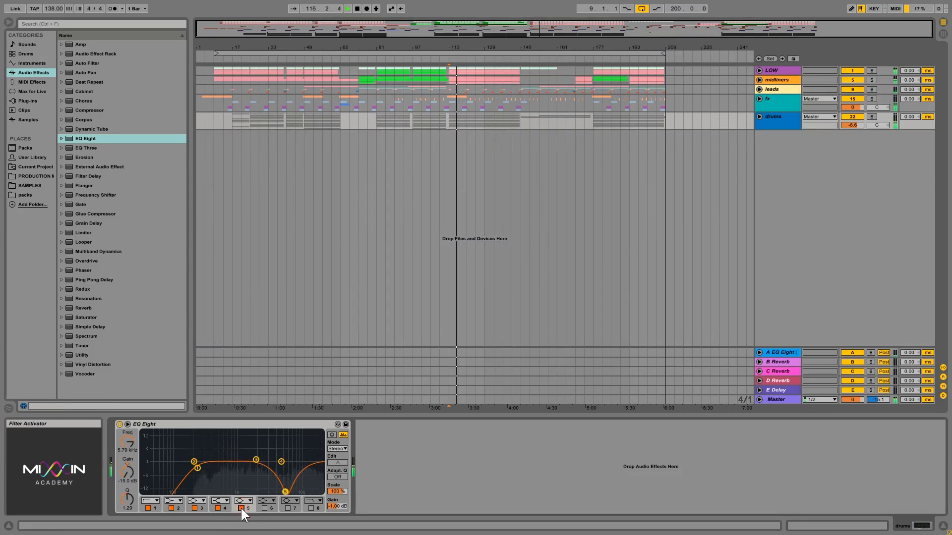
click(241, 508)
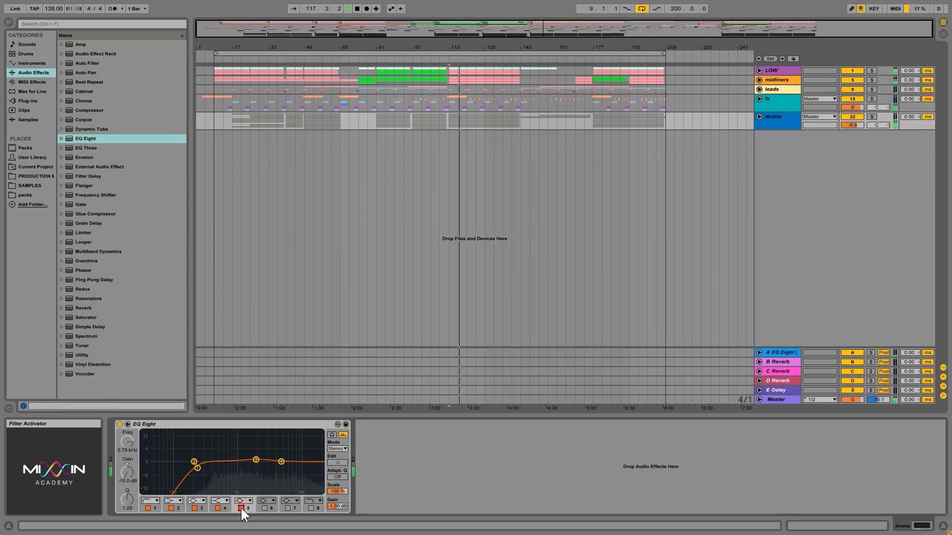
click(241, 508)
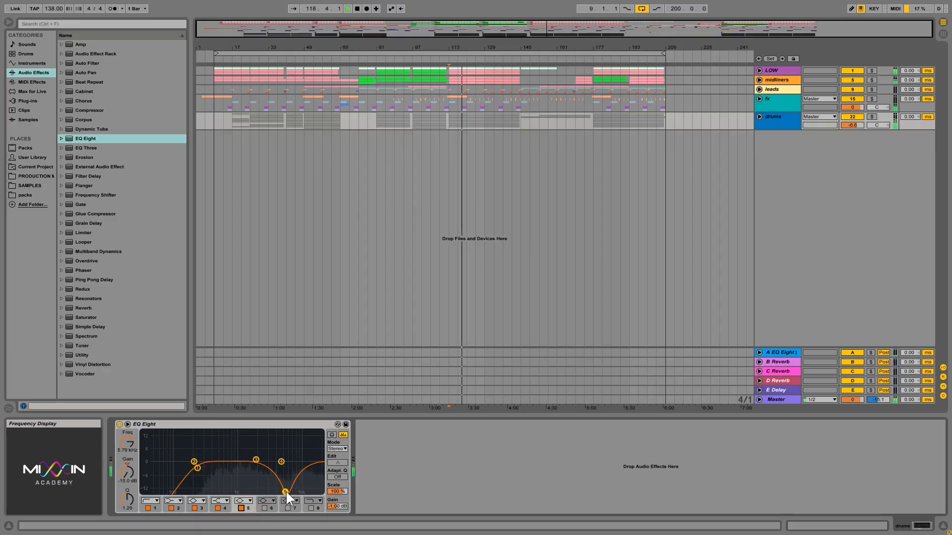
Move the drums group's band 5 cut down to about 1.67 kHz and compare the playback with the band off and on
drag(287, 491, 251, 492)
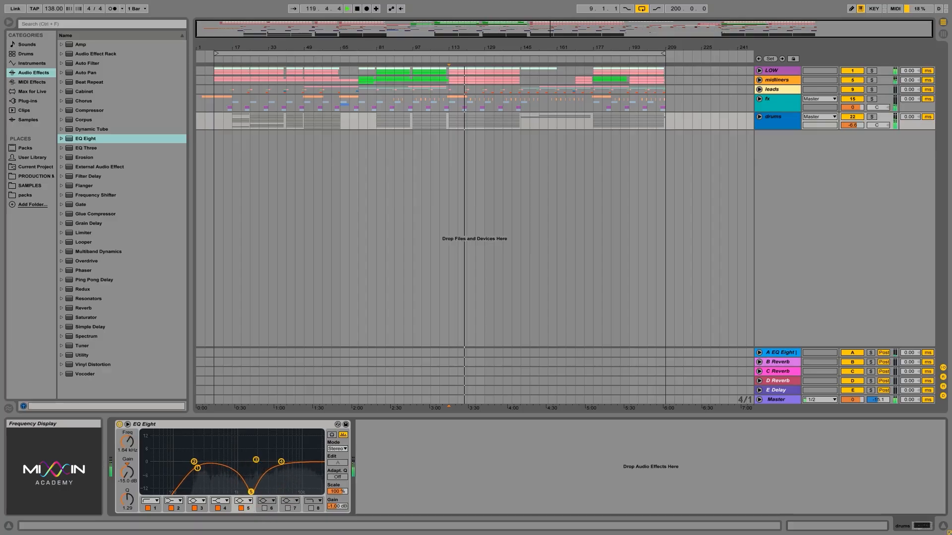
click(240, 508)
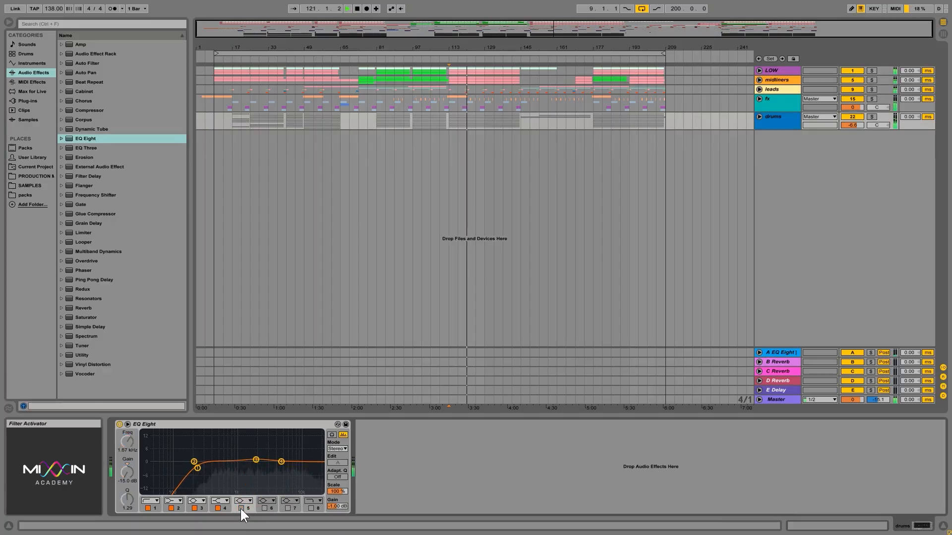
click(241, 508)
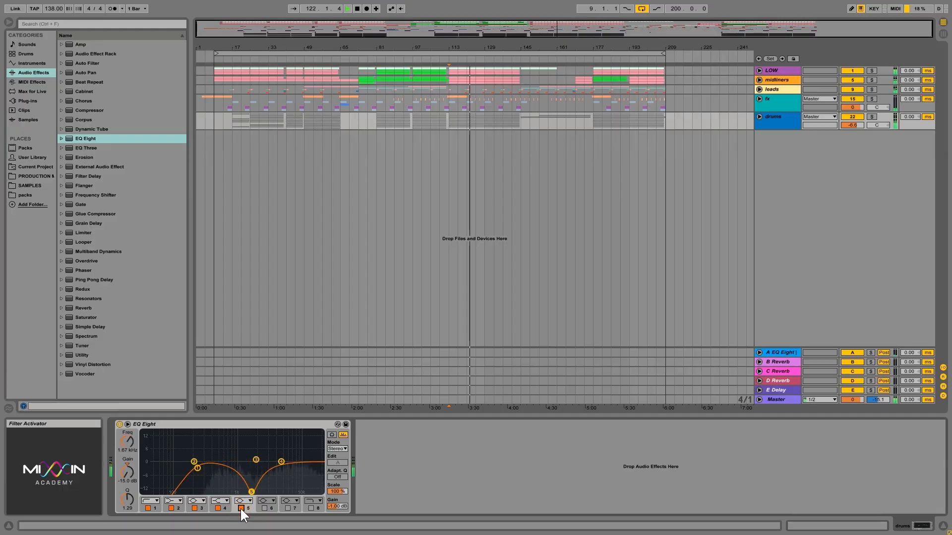
click(240, 508)
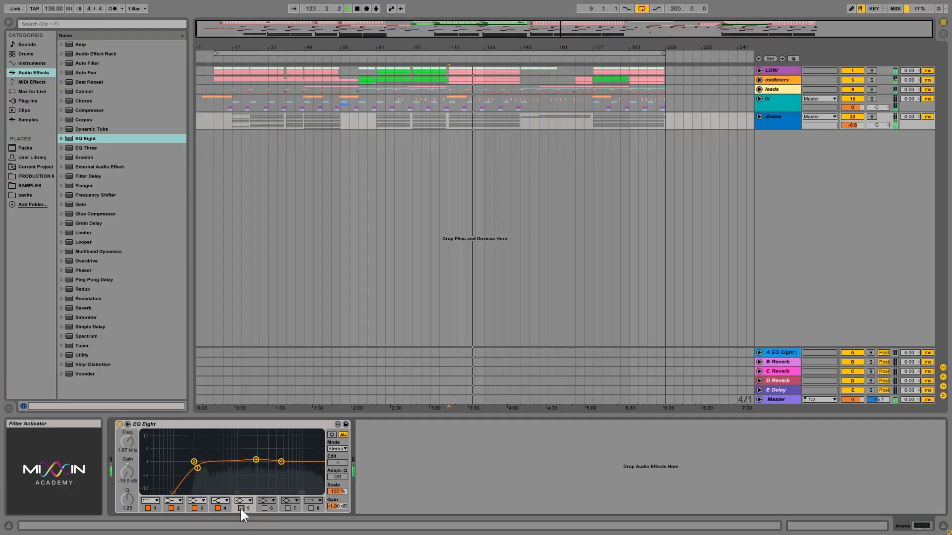
click(241, 508)
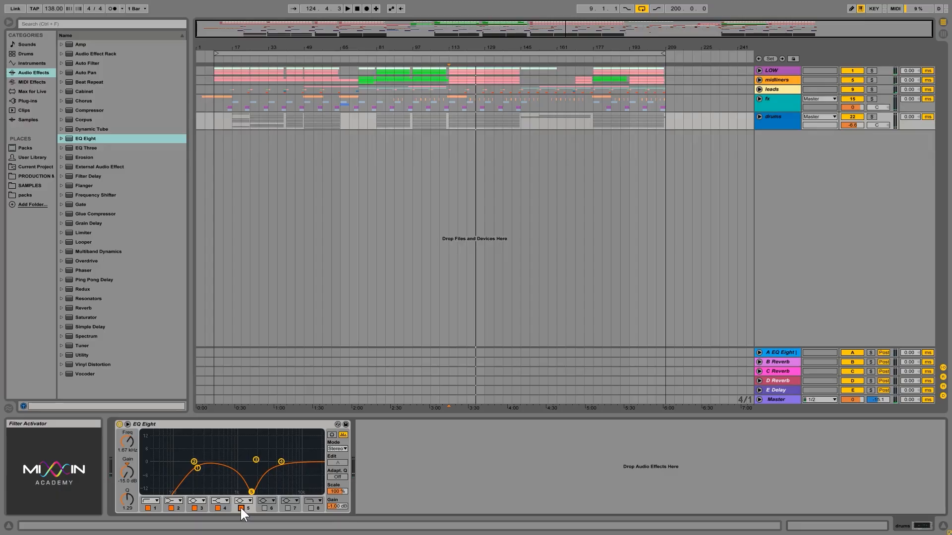
Reshape band 5 of the drums EQ Eight into a narrower cut of about -8.31 dB at 8.05 kHz with Q 2.20
drag(252, 492, 292, 474)
drag(127, 499, 126, 493)
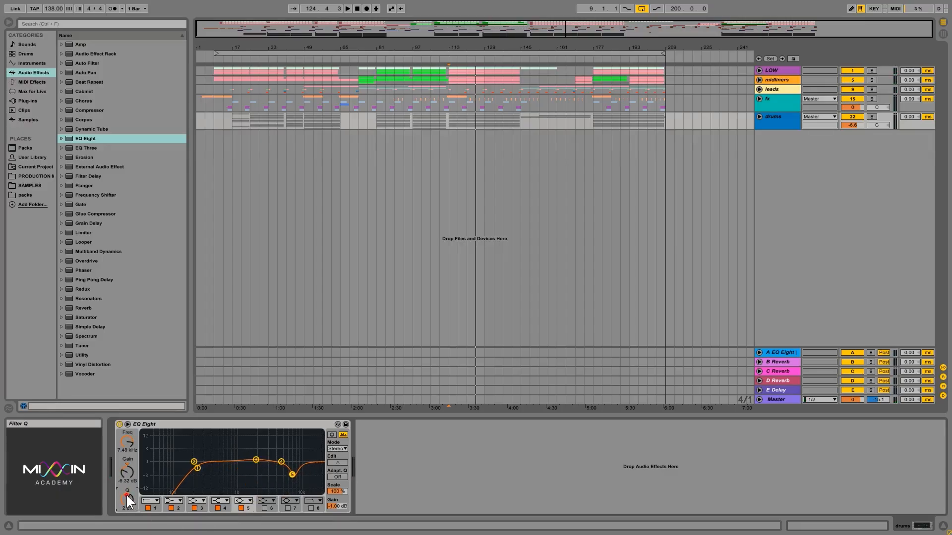
mouse_move(293, 475)
mouse_down()
mouse_move(297, 469)
mouse_move(293, 477)
mouse_up()
Check the tracks inside the drums group, fold it again, and switch off band 5 of its EQ Eight
click(759, 117)
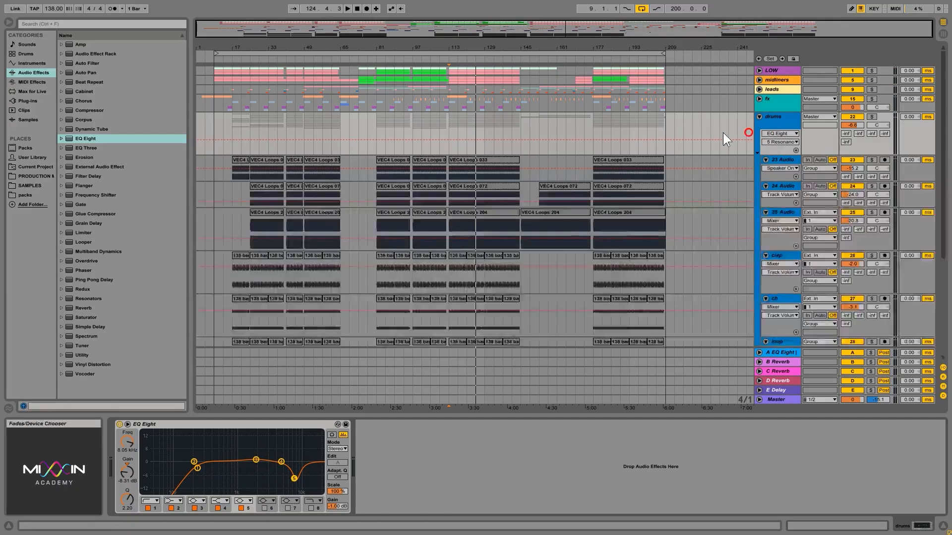
click(768, 117)
click(491, 257)
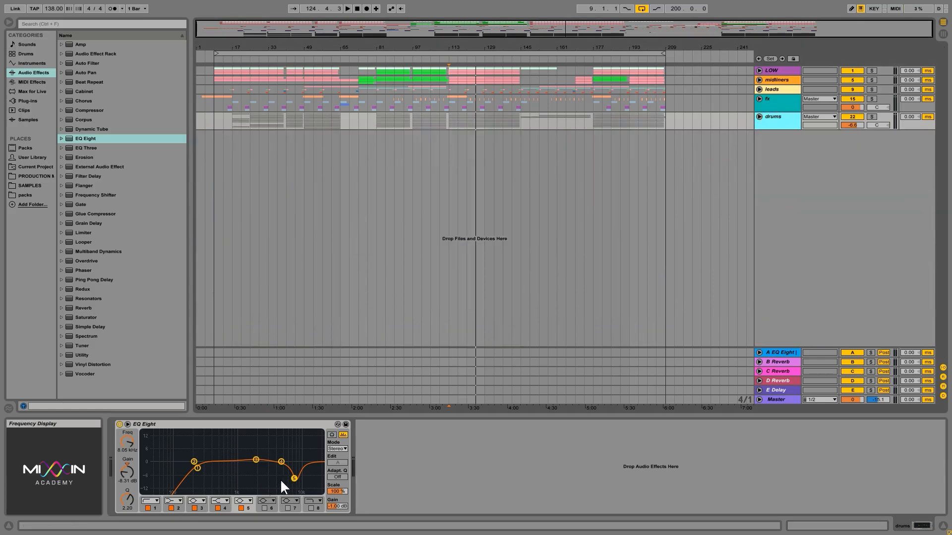
click(241, 508)
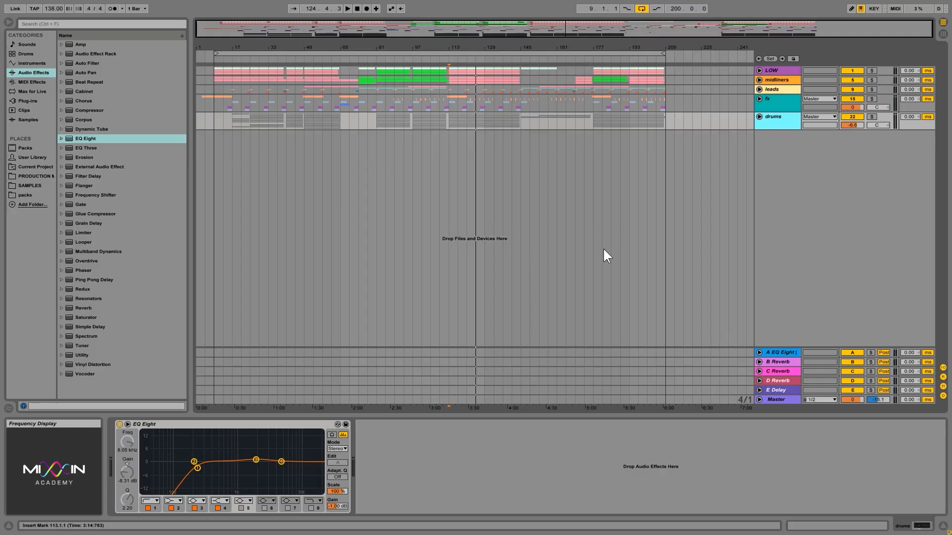
Unfold the drums group to review its tracks and turn band 5 of the group's EQ Eight back on
click(757, 117)
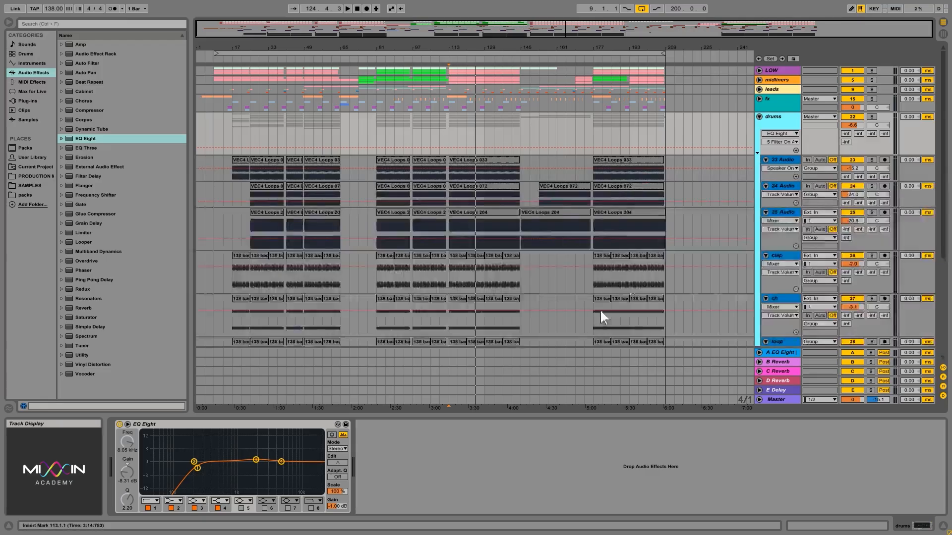
scroll(671, 257, down, 4)
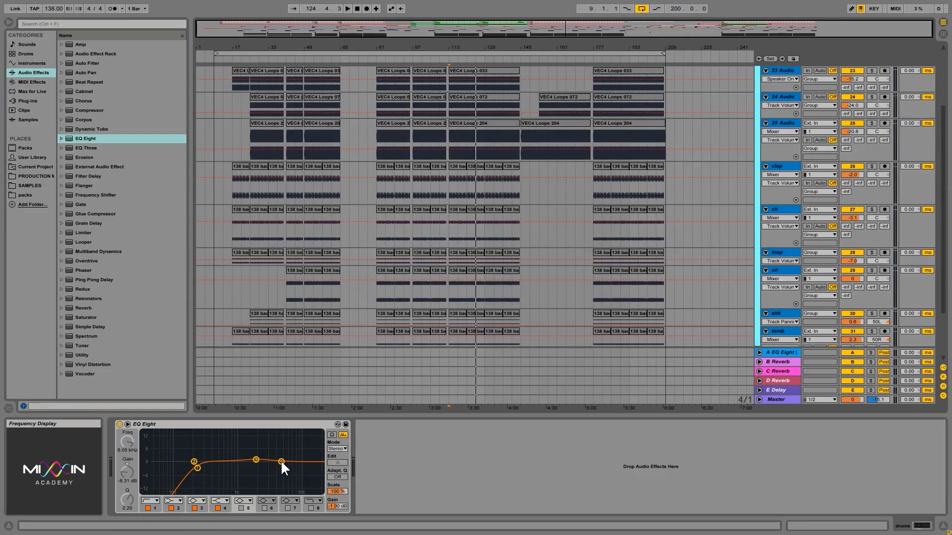
click(241, 508)
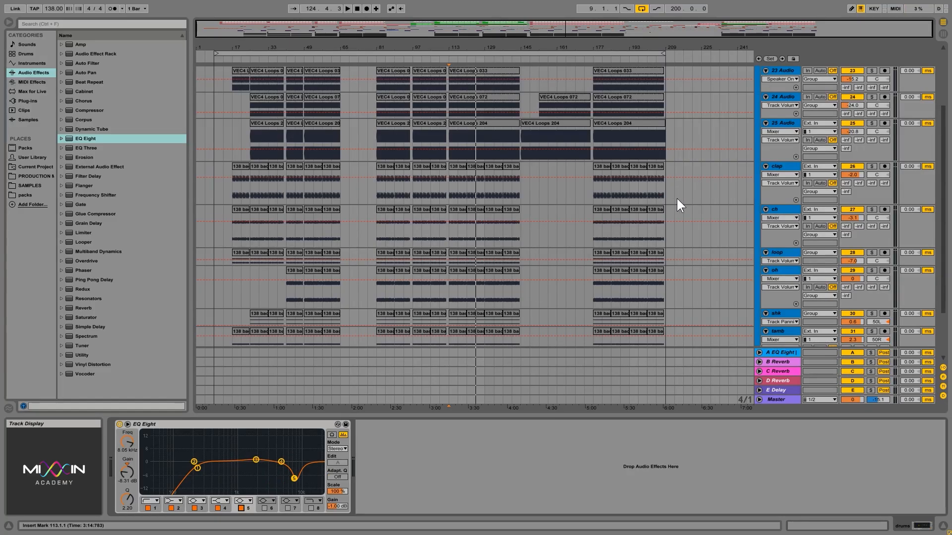
Examine the individual EQ Eight curves on the 23 Audio, 24 Audio and 25 Audio drum tracks
scroll(692, 184, up, 2)
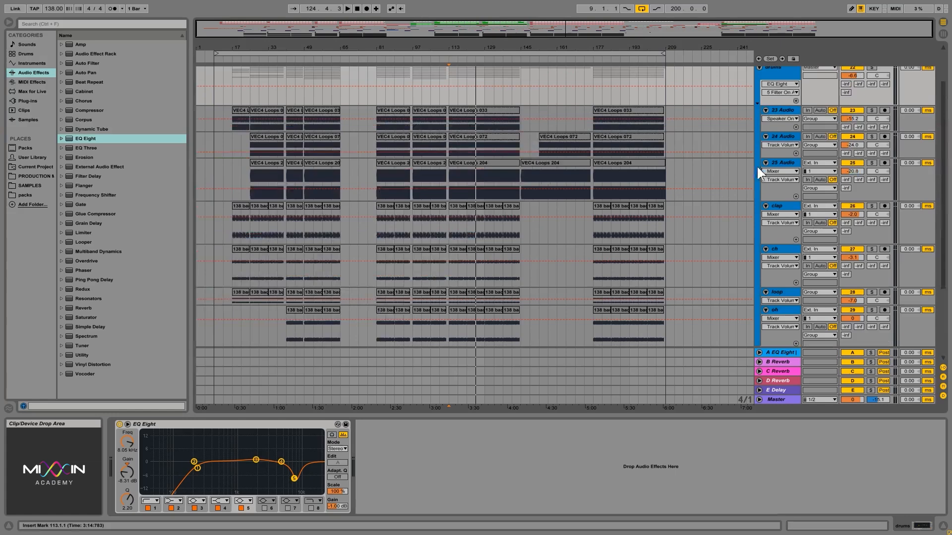
click(783, 111)
click(782, 135)
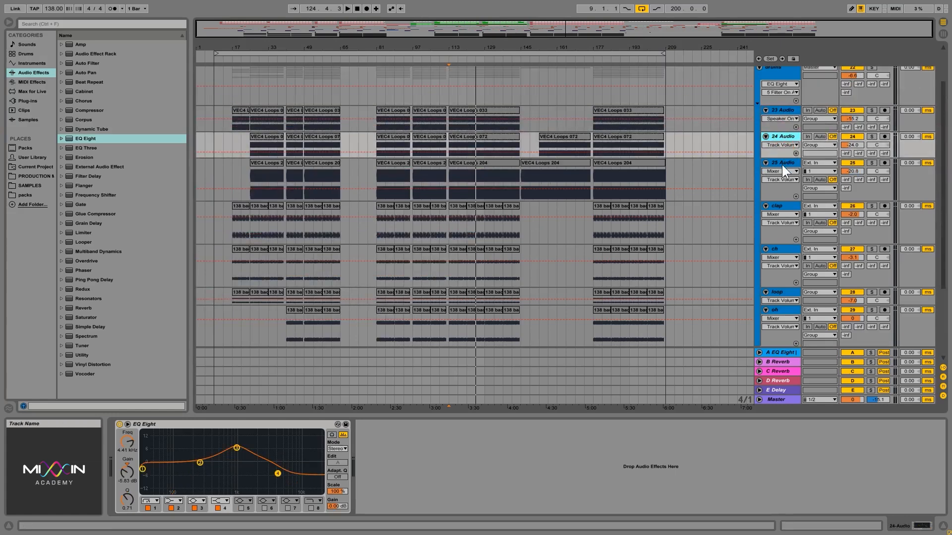
click(781, 164)
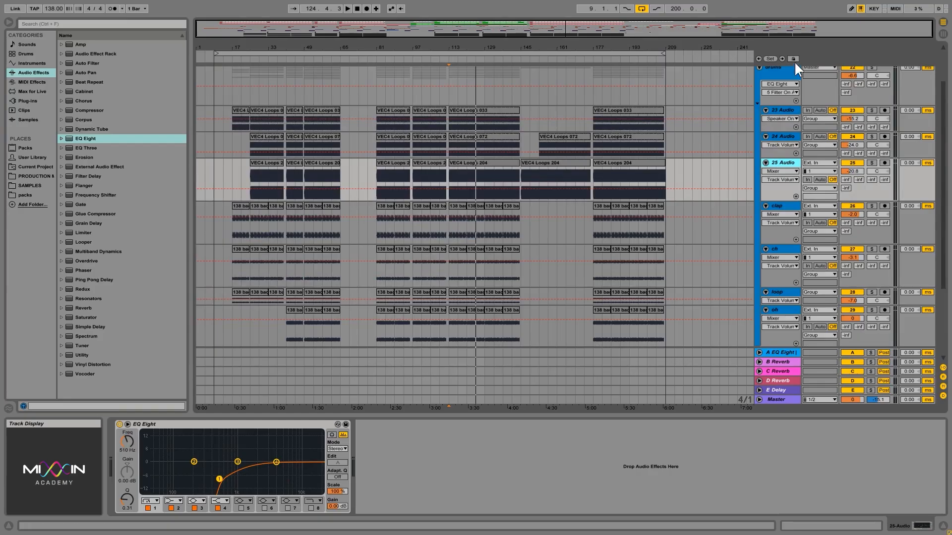
Return to the drums group, disable band 5 of its EQ Eight, and fold the group
click(783, 67)
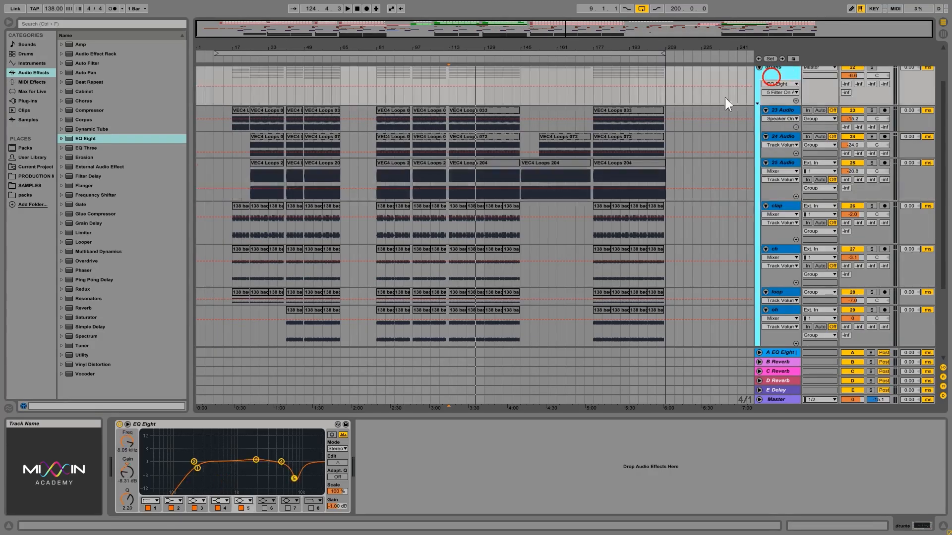
click(241, 508)
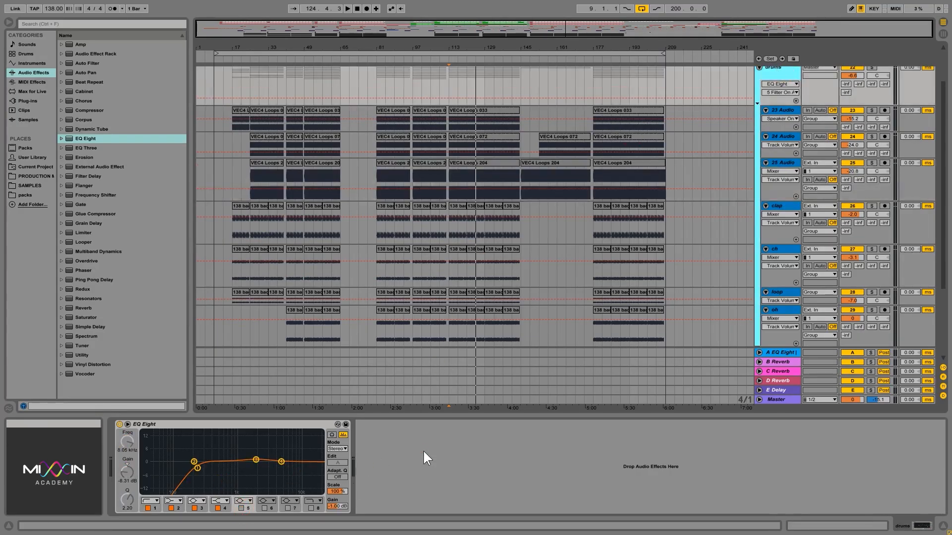
scroll(595, 277, up, 5)
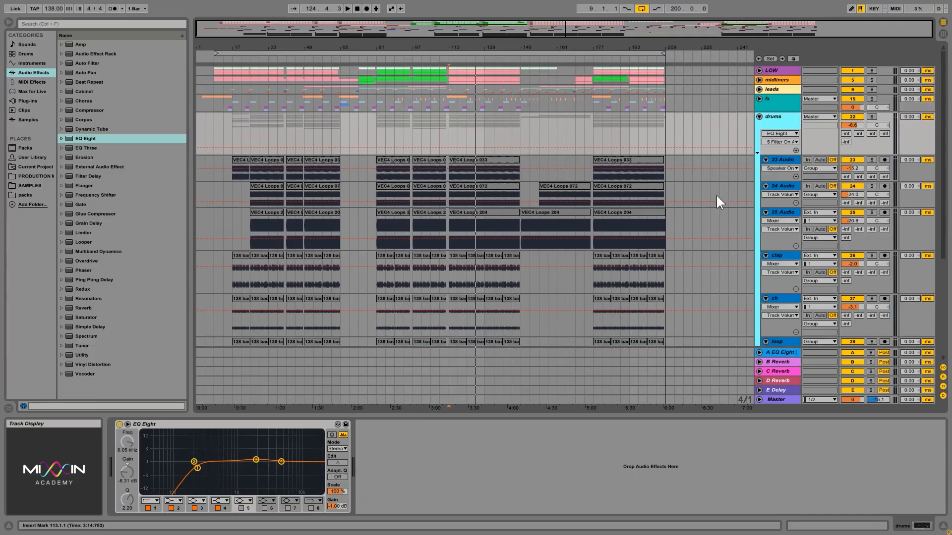
click(759, 117)
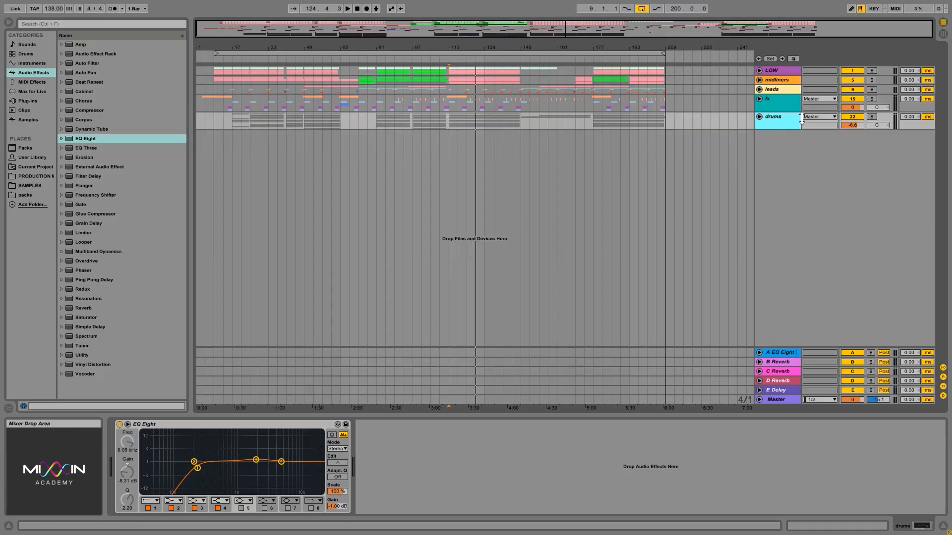
Select the leads group and examine the curve of its EQ Eight
click(782, 105)
click(782, 90)
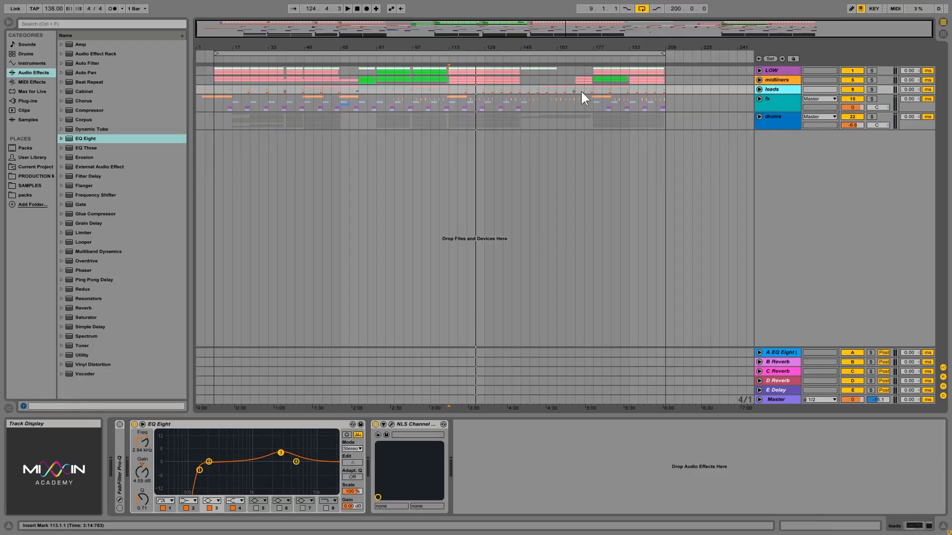
click(186, 421)
click(305, 478)
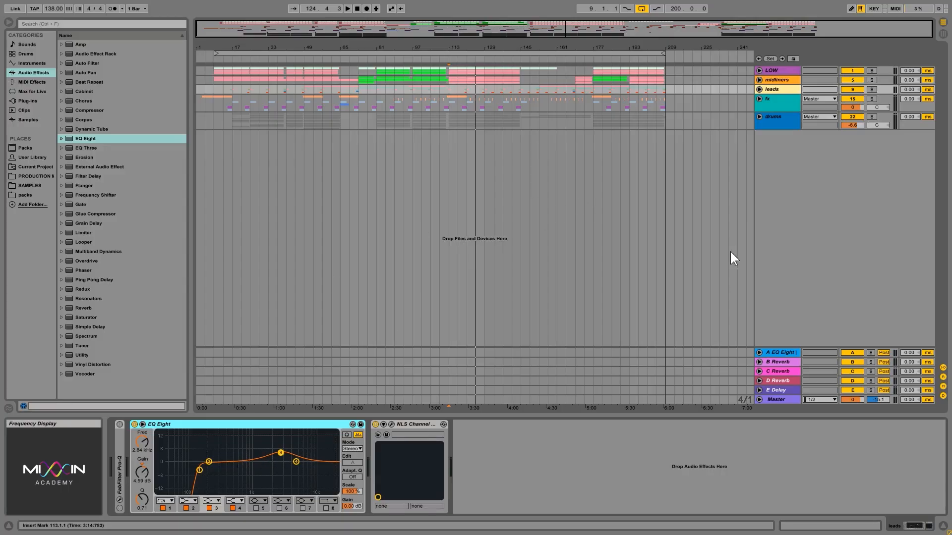
Unfold the leads group, inspect the device chain of the 10 Massiv track, and return to the group's devices
click(759, 90)
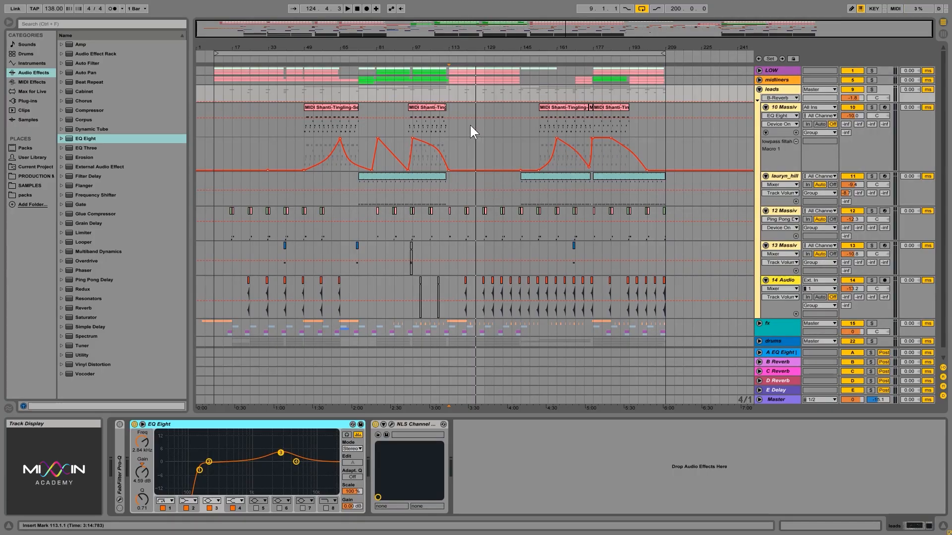
click(795, 109)
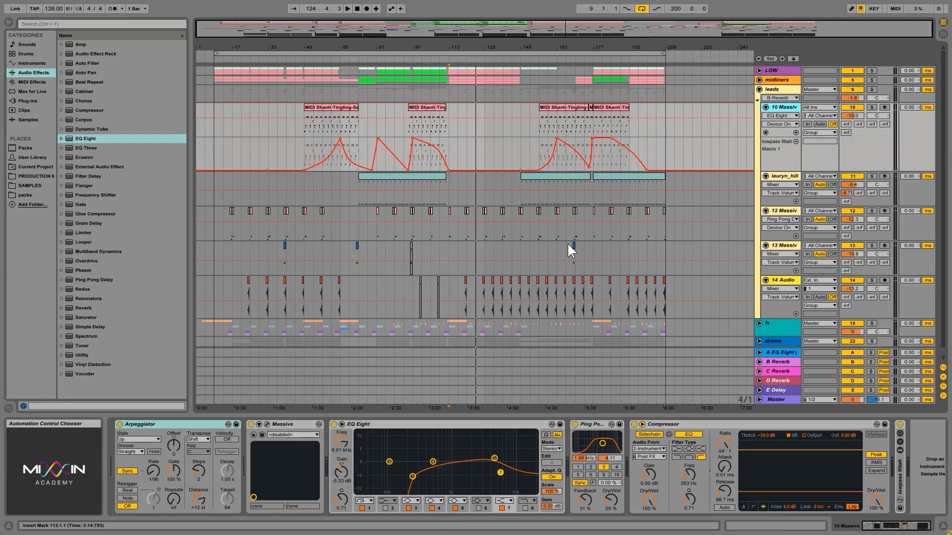
click(783, 96)
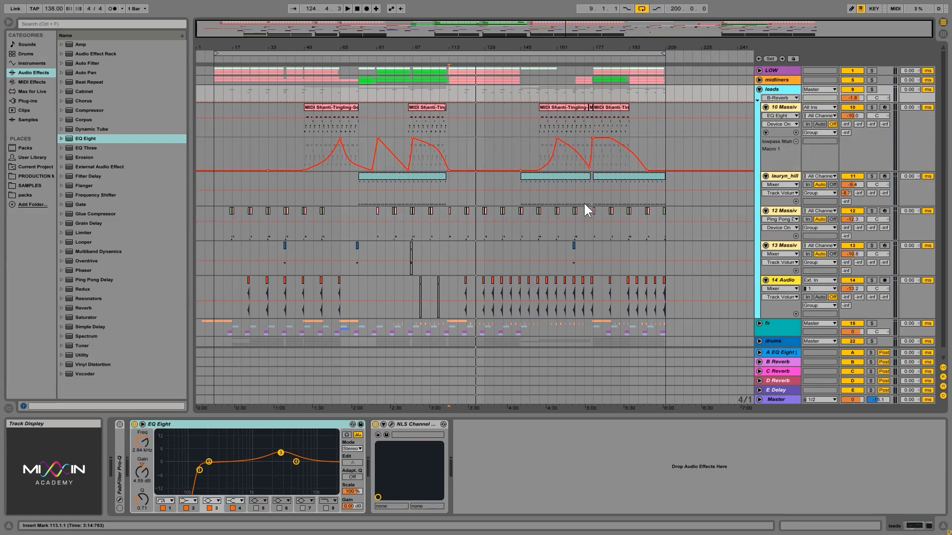
Set the gain of band 3 in the leads group's EQ Eight to 3.60 dB and fold the group
drag(388, 29, 390, 42)
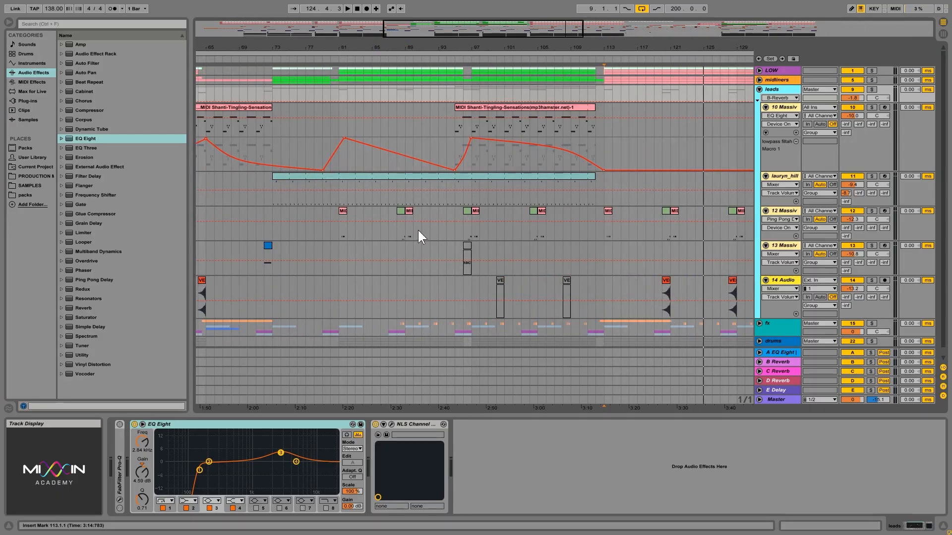
drag(468, 38, 417, 40)
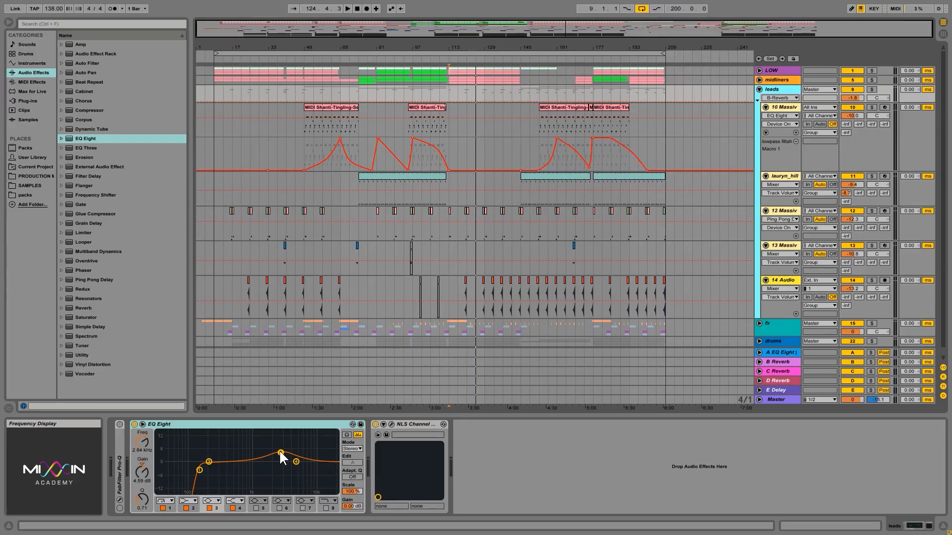
drag(281, 453, 280, 455)
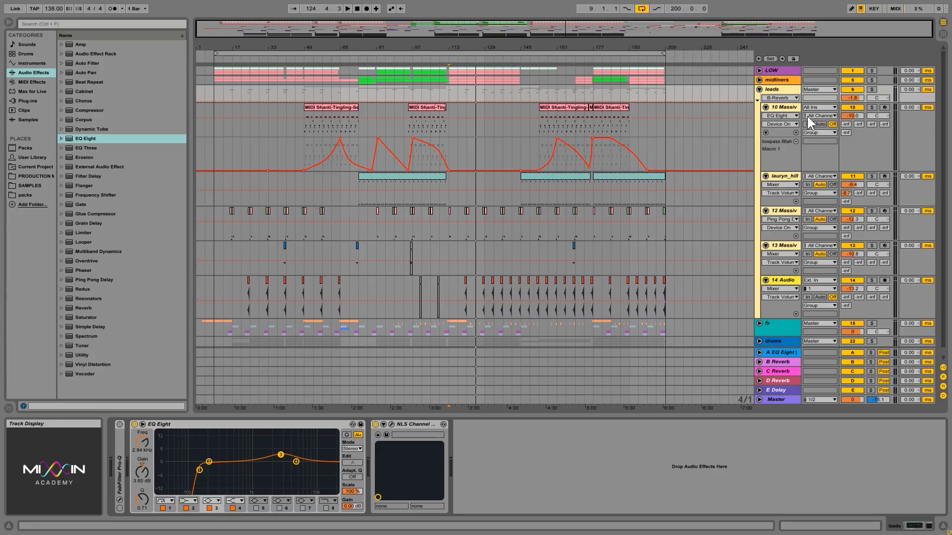
click(786, 89)
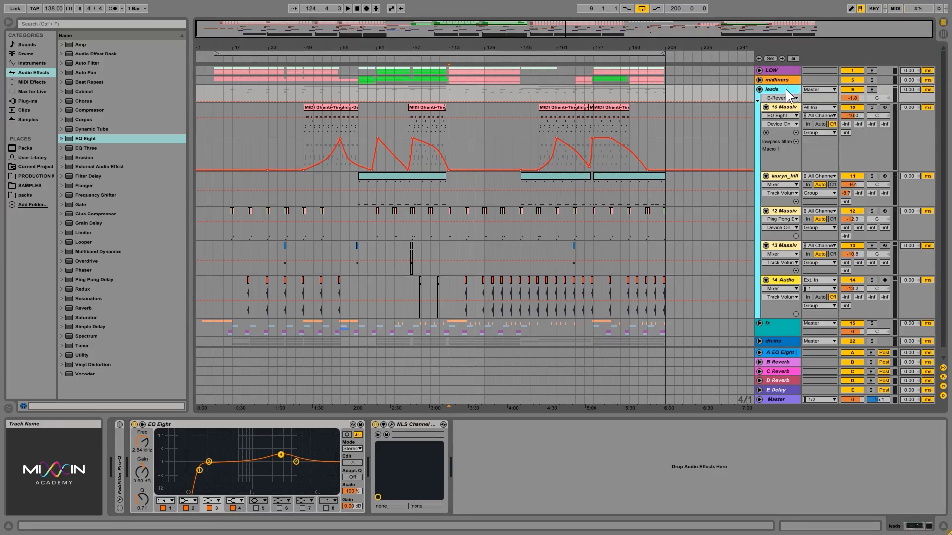
click(758, 89)
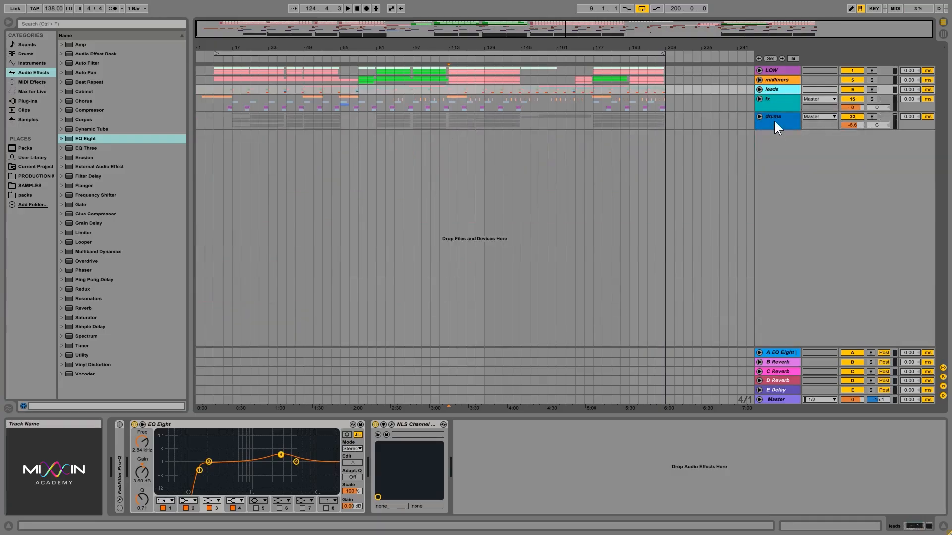
View the individual tracks inside the drums group, then fold it and select the group to show its EQ Eight
click(758, 116)
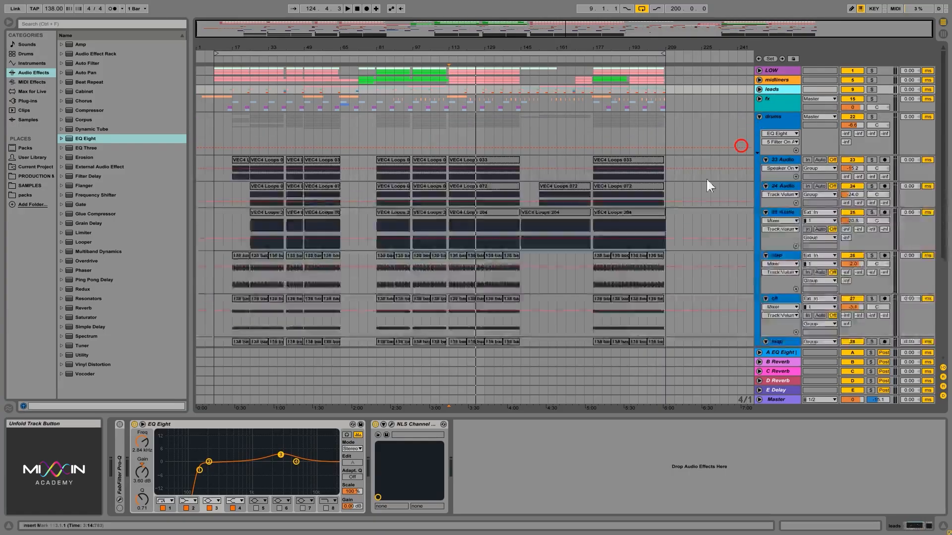
click(758, 117)
click(769, 122)
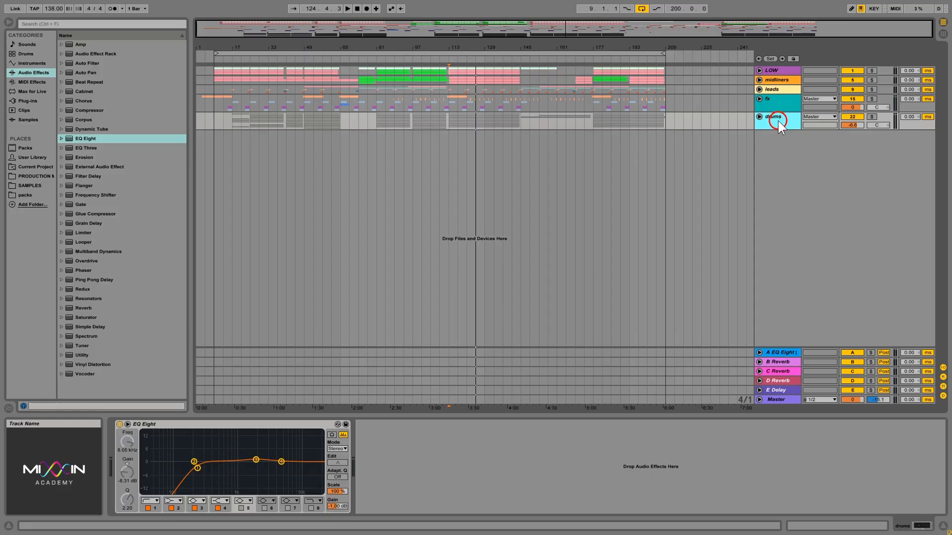
Unfold the drums group again to compare its tracks with the group's EQ Eight, and fold it back
click(759, 116)
click(758, 116)
click(760, 116)
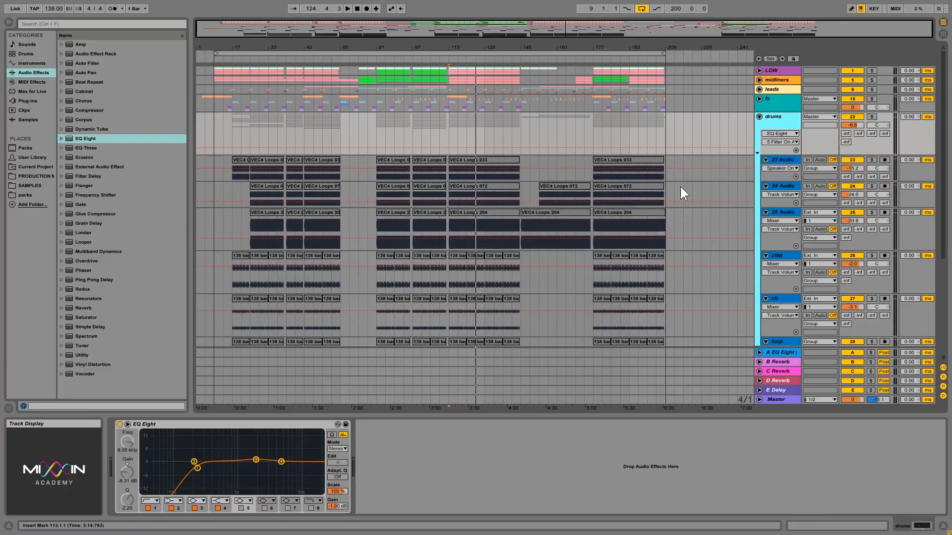
click(759, 116)
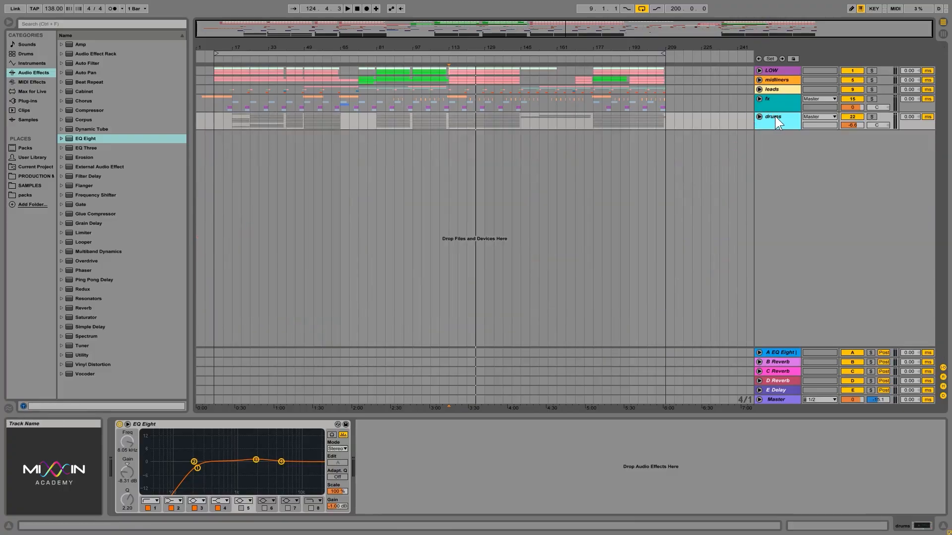